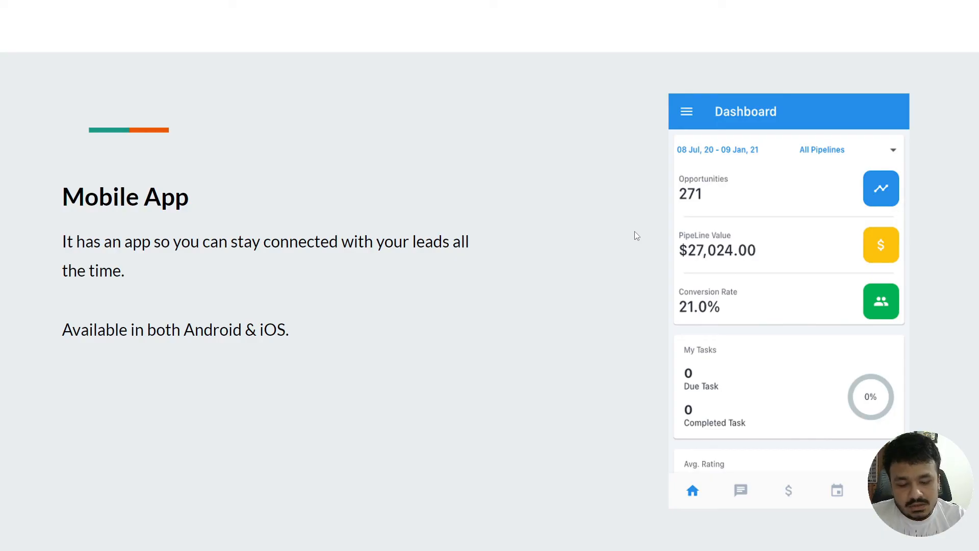
# - Go back through Whitelabeling to the Features slide listing Email, SMS, Websites & Funnels, Invoicing
pyautogui.press('Left')
pyautogui.press('Left')
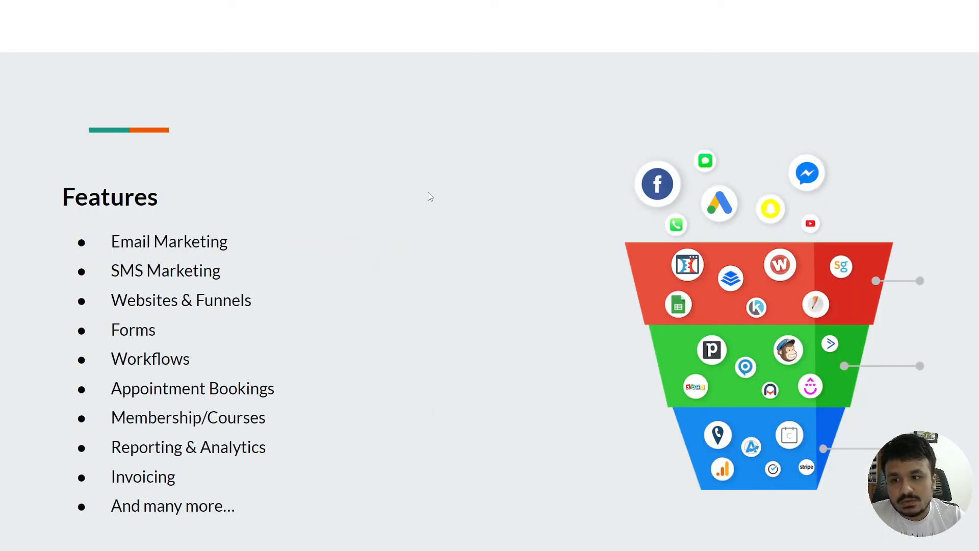